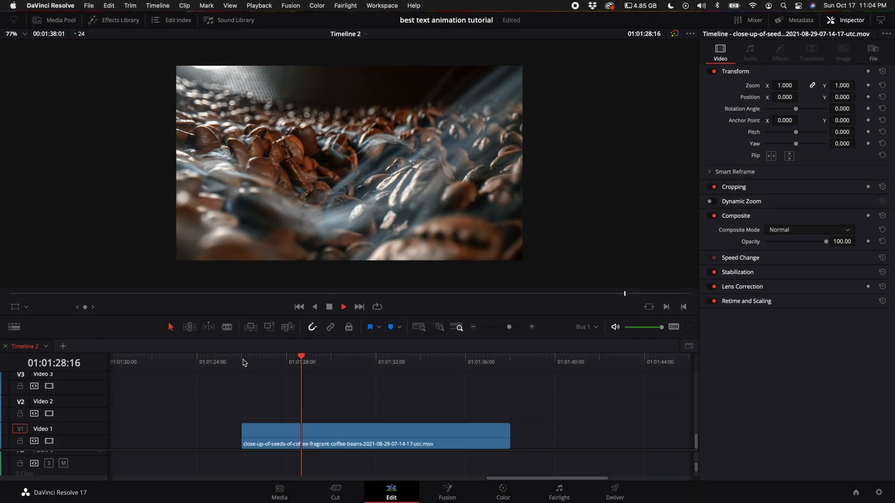
Place a Text+ title from Toolbox > Titles onto Video 2 above the coffee bean clip
key("space")
left_click(119, 20)
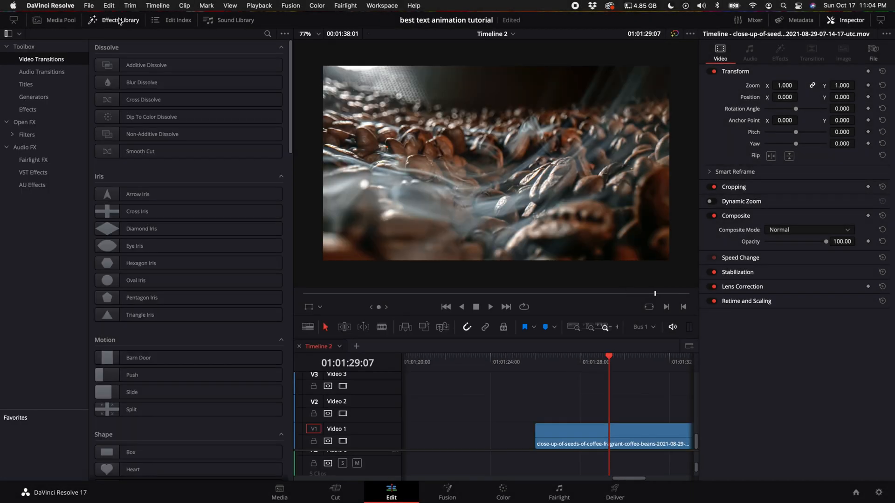
left_click(26, 84)
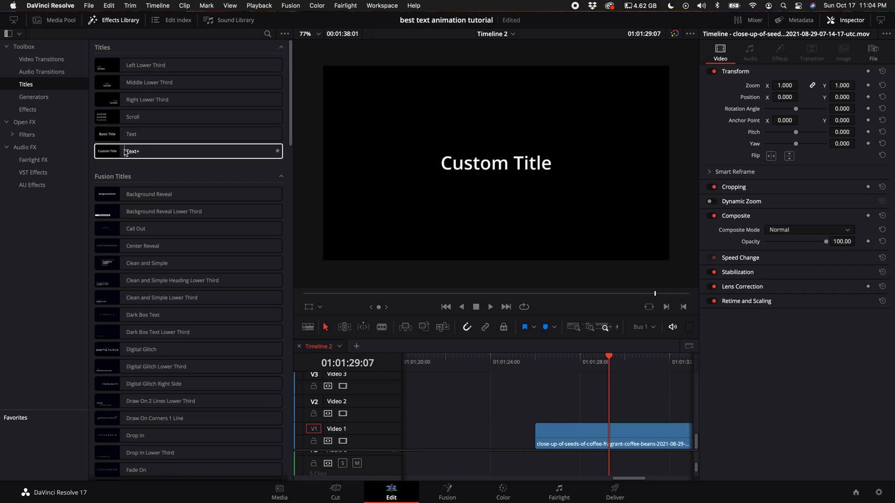
mouse_move(133, 152)
left_mouse_down()
mouse_move(294, 172)
mouse_move(566, 406)
left_mouse_up()
scroll(566, 402, "right", 3)
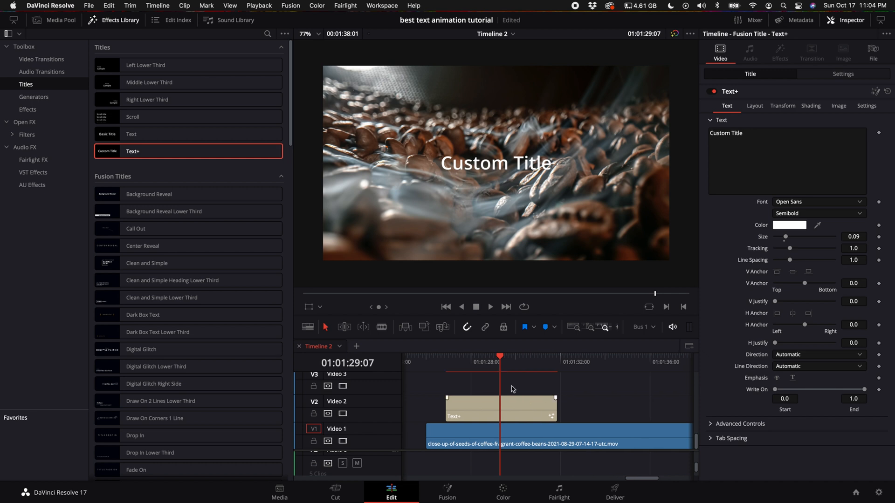
Replace 'Custom Title' with 'mmmm coffee beans' and set the font to Odachi
left_click(114, 20)
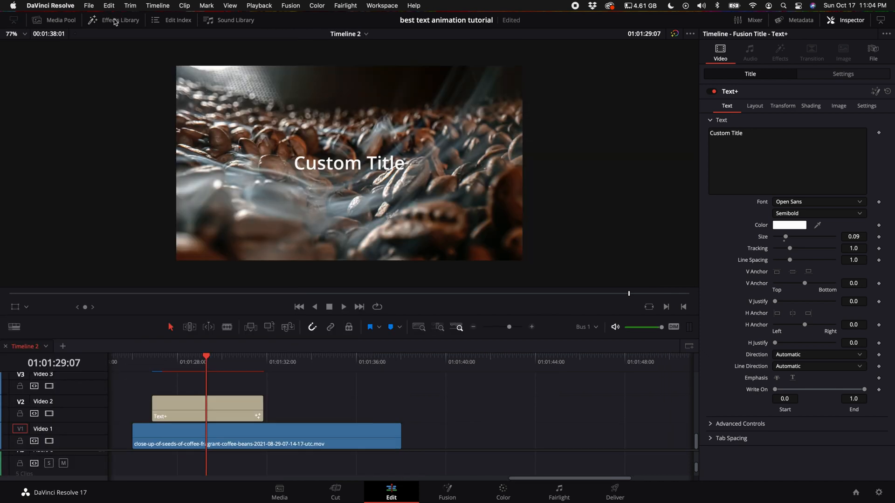
left_click(162, 366)
left_click(180, 409)
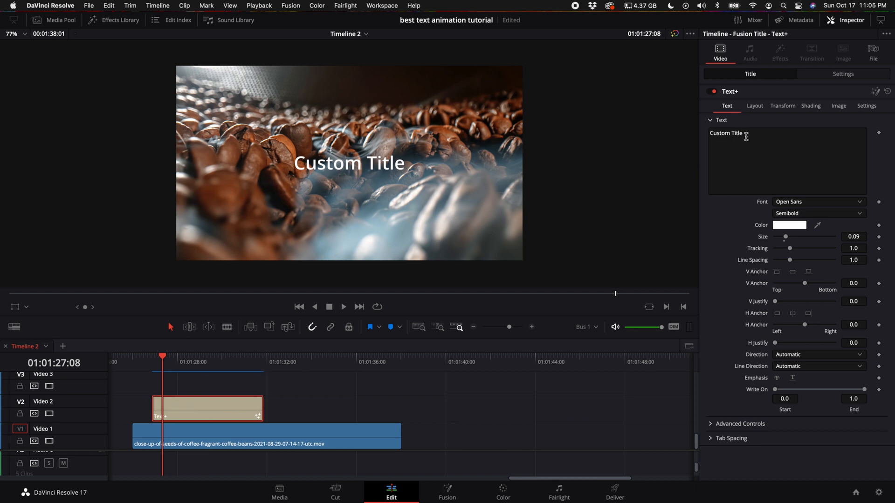
double_click(776, 136)
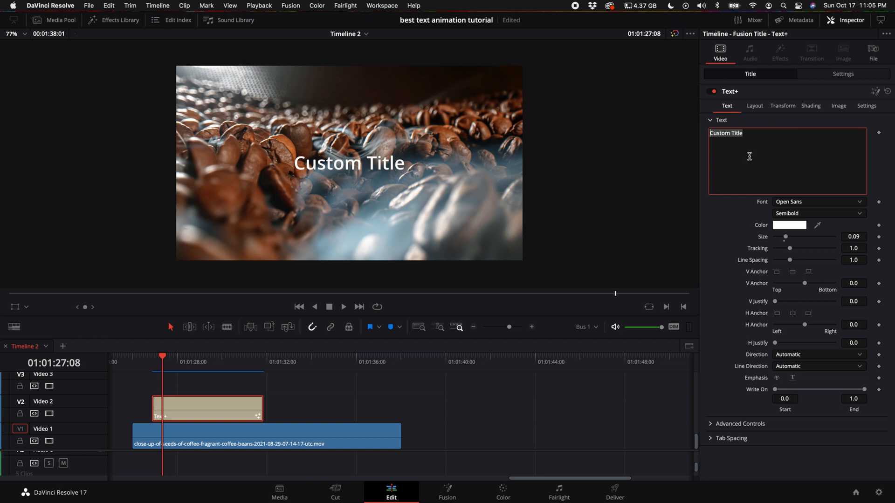
key("BackSpace")
type("mmmm coffee beans")
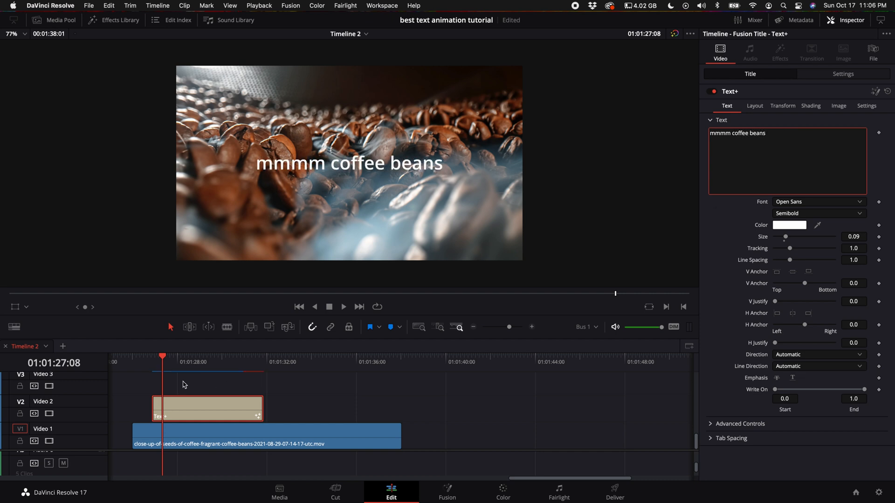
left_click(807, 201)
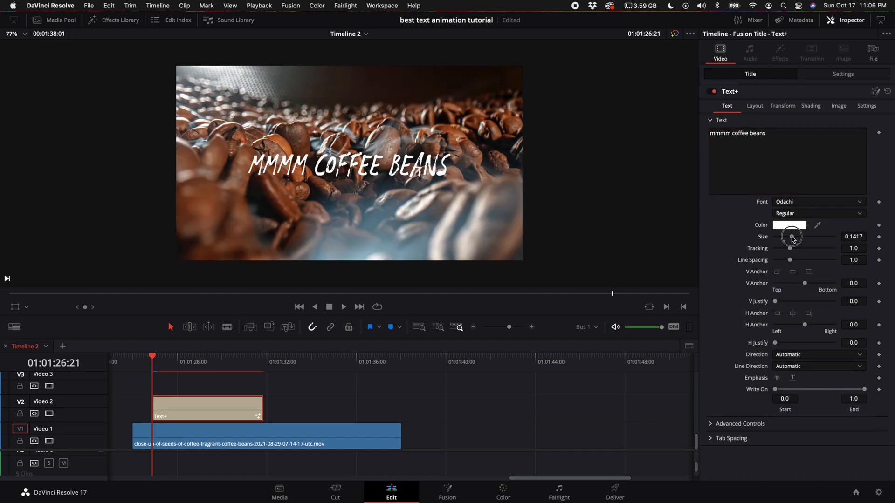
Enlarge the title with the Size slider, then drag Write On End down to hide the text
left_click_drag(792, 236, 794, 237)
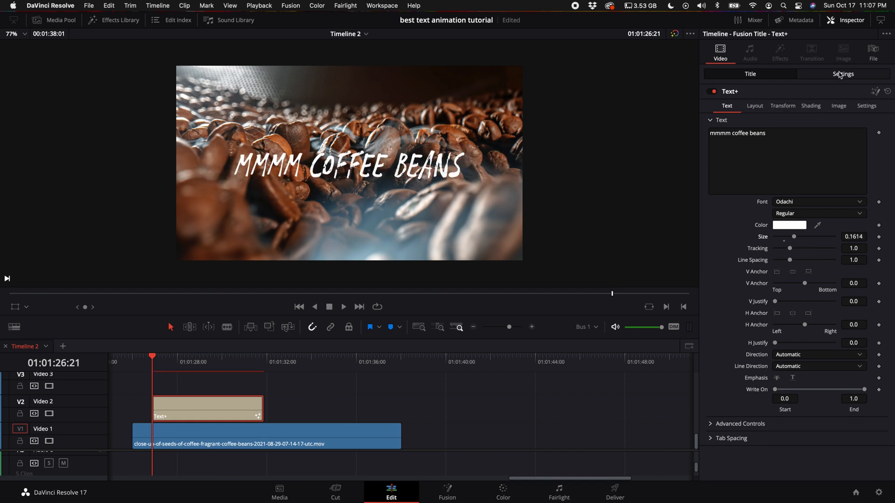
left_click(840, 74)
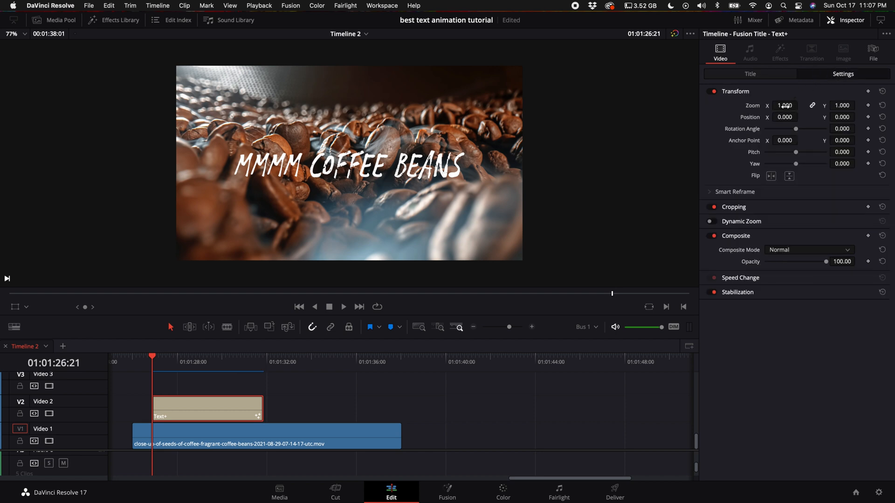
left_click(204, 406)
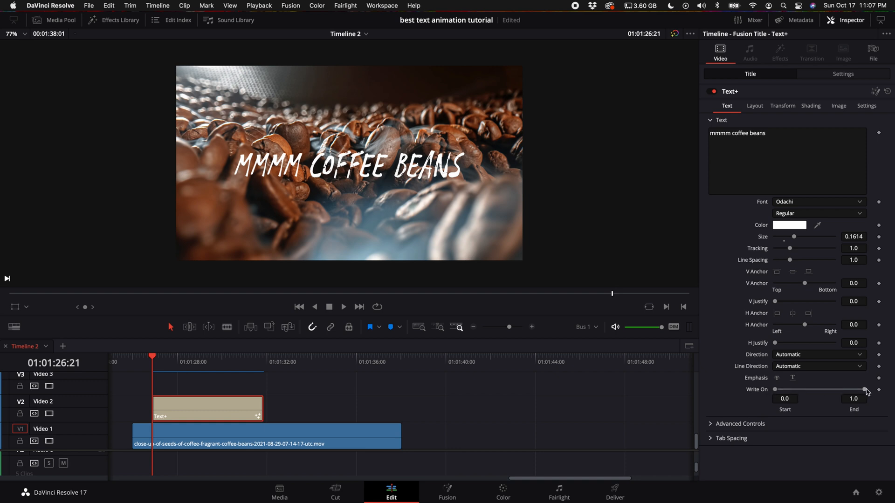
left_click_drag(866, 390, 778, 391)
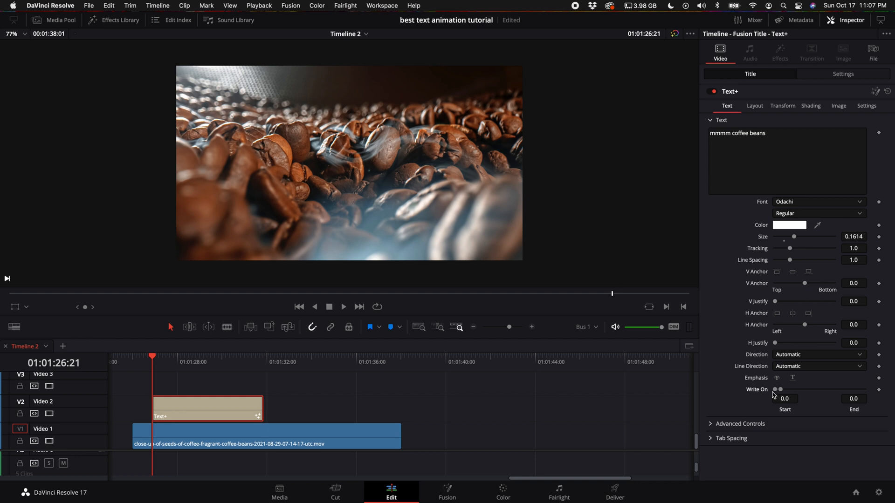
Keyframe Write On End from 0 through the first letters to 1.0 so the title writes on
left_click(879, 390)
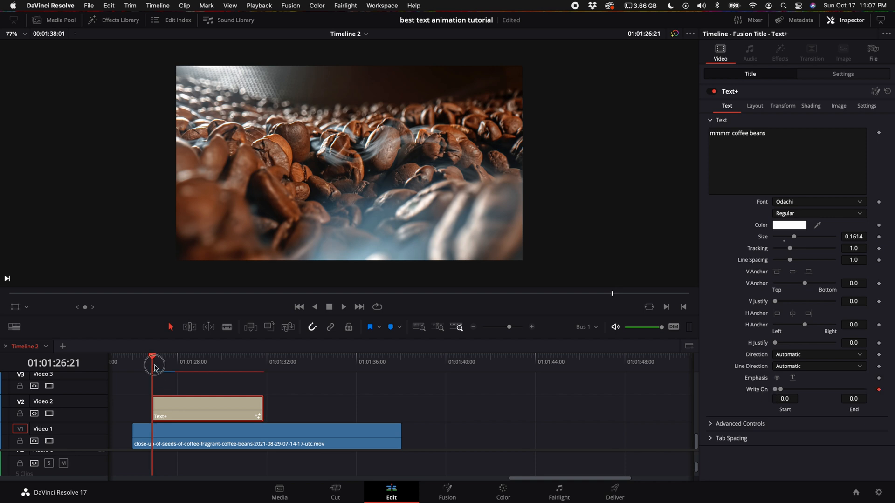
left_click_drag(159, 363, 174, 363)
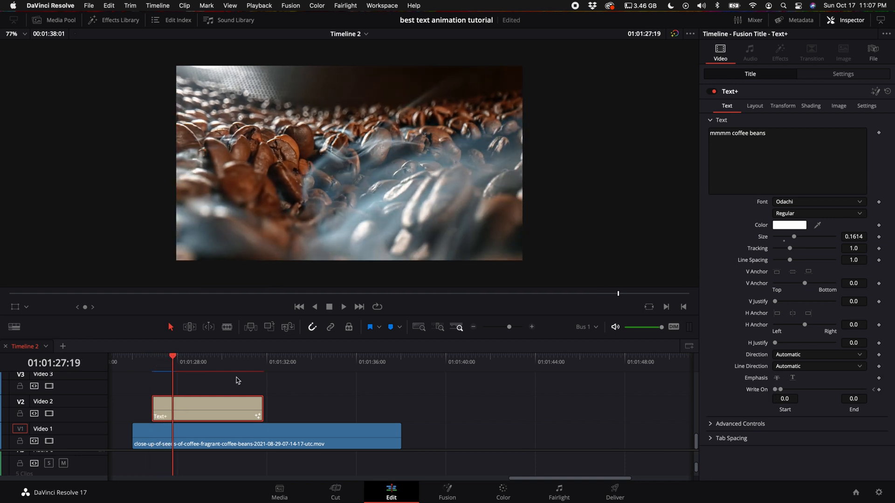
left_click_drag(780, 390, 798, 393)
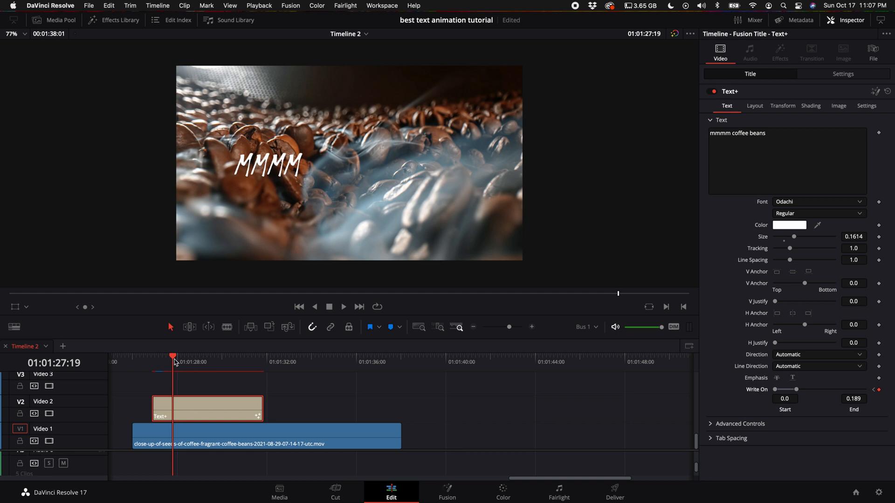
left_click_drag(174, 360, 264, 360)
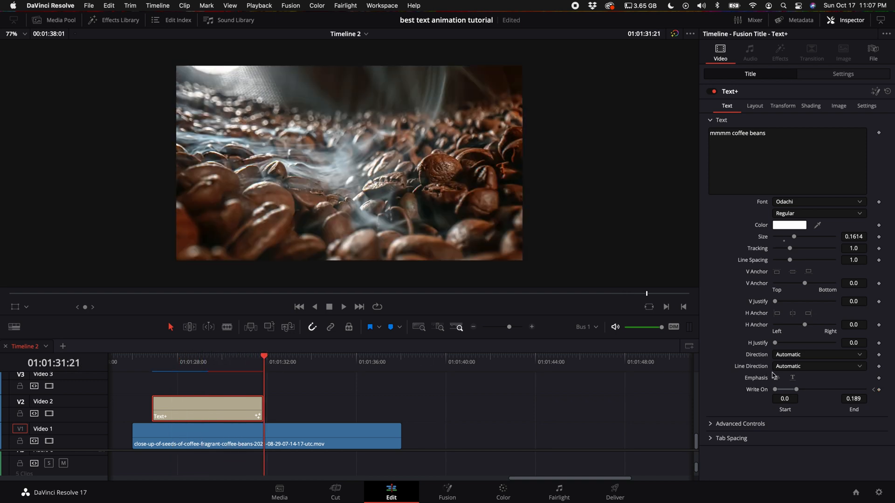
left_click_drag(796, 390, 865, 389)
Review playback, set Write On End to 1.0 at the 01:01:27:19 keyframe, and replay the faster reveal
left_click(147, 364)
key("space")
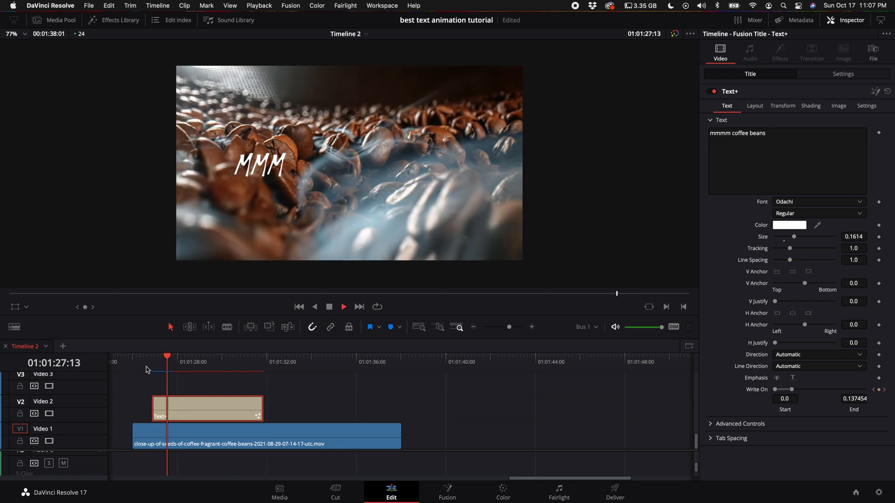
key("space")
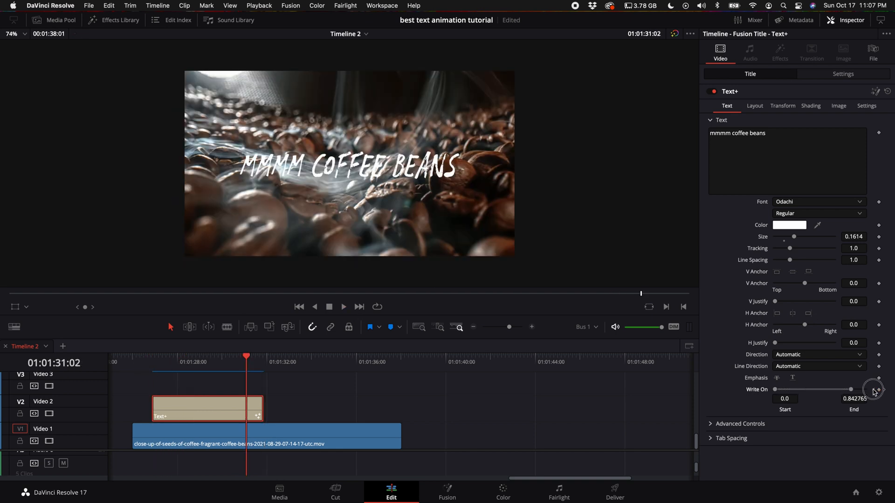
key("super+z")
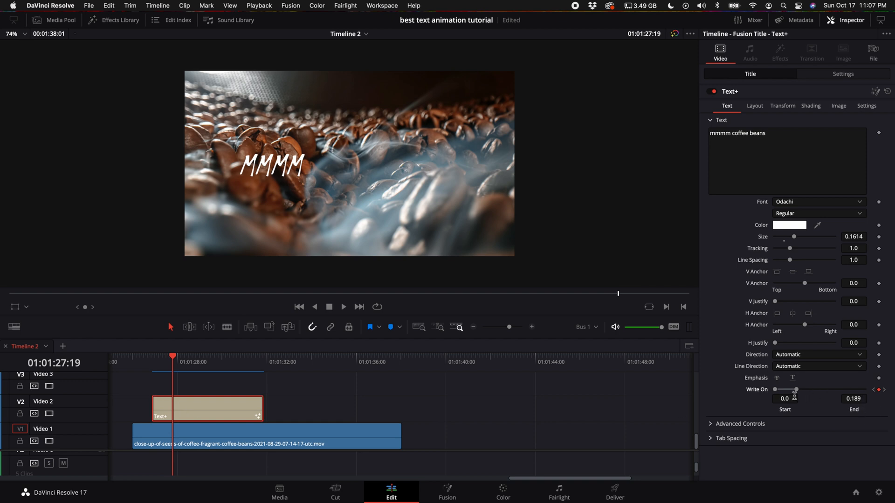
left_click_drag(797, 390, 865, 390)
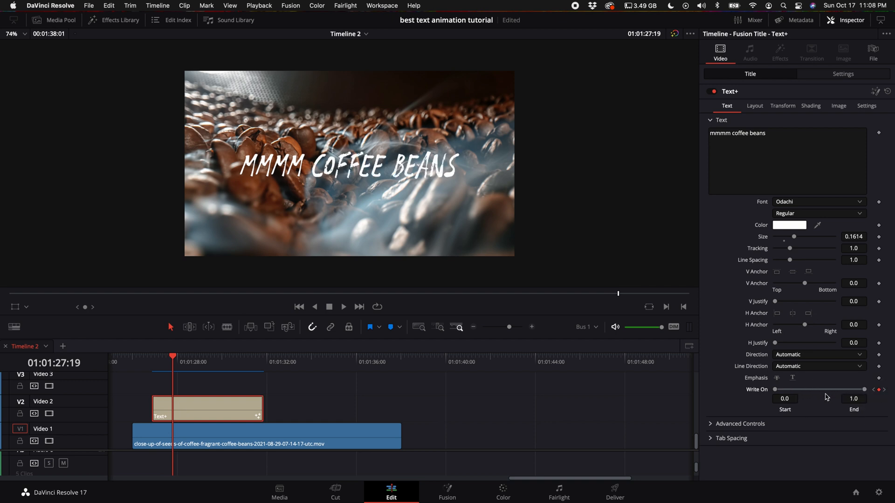
left_click(164, 363)
key("space")
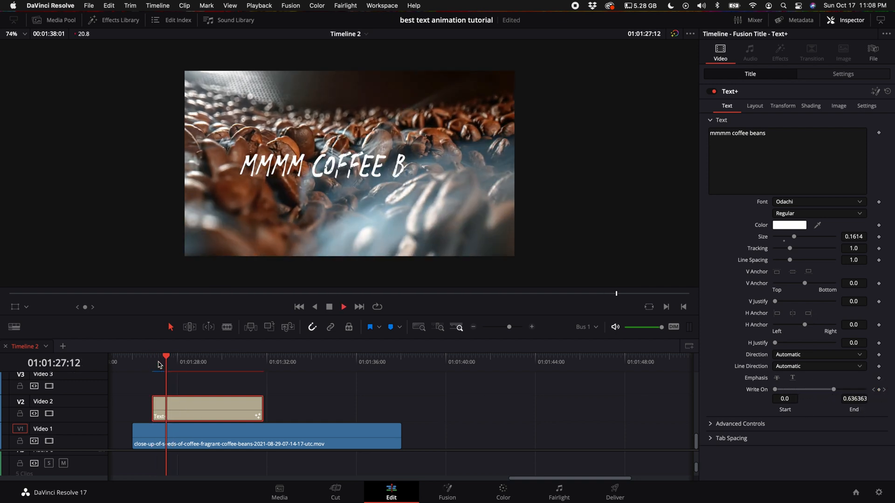